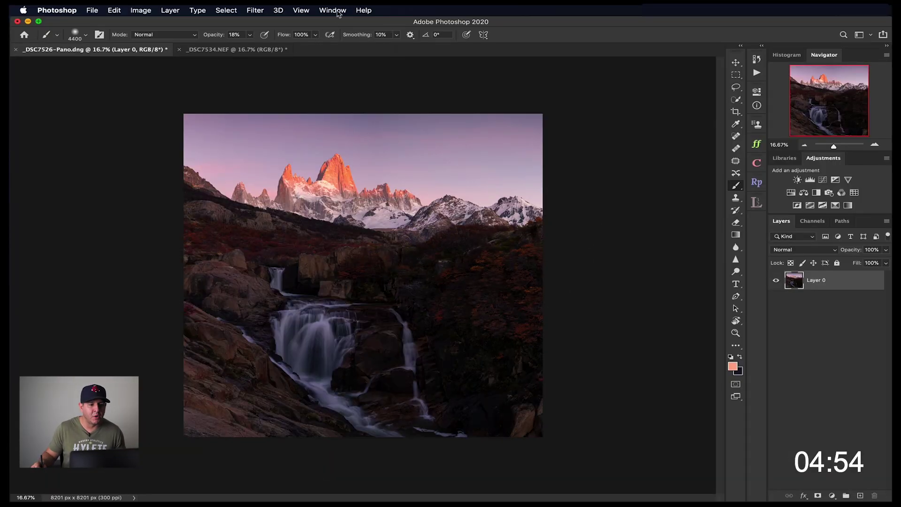
Switch the workspace layout to Photography
left_click(334, 10)
mouse_move(356, 30)
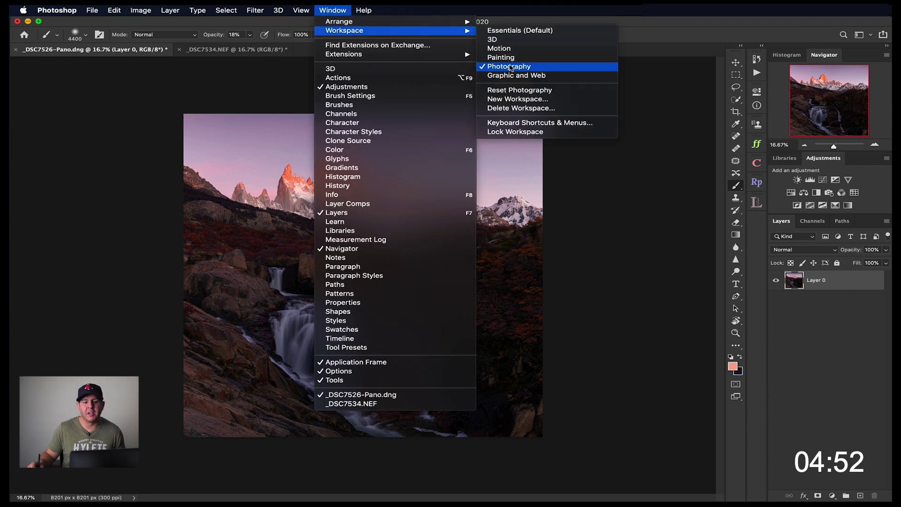
left_click(511, 68)
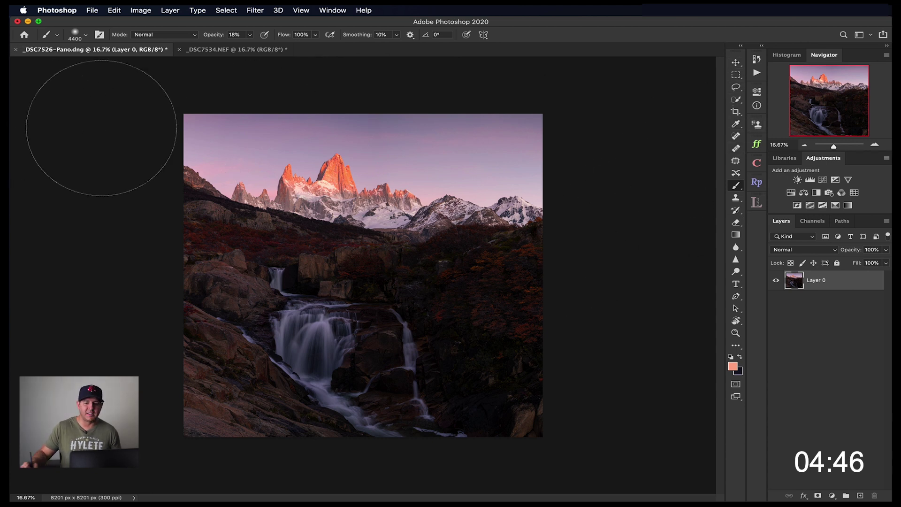
Reduce the brush size to 4100 px
key("[")
key("[")
key("[")
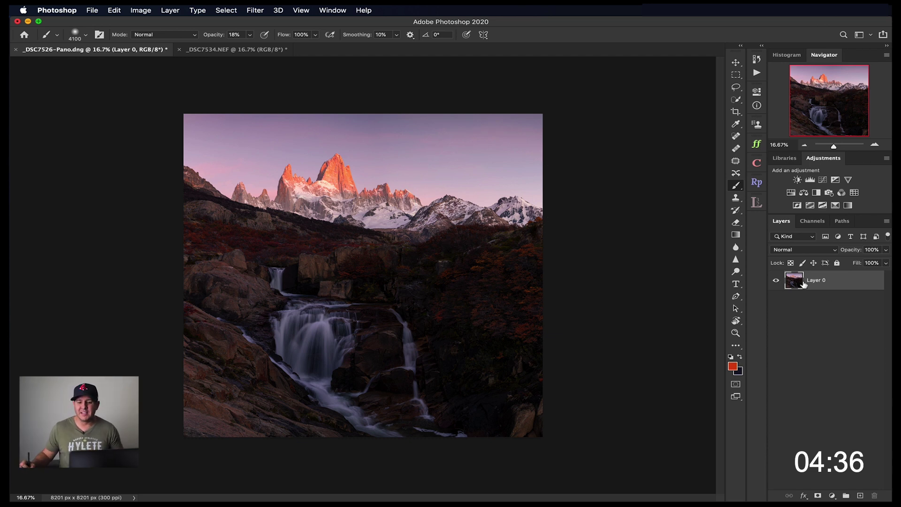
View the _DSC7534.NEF image and return to the _DSC7526-Pano.dng document
key("ctrl+Tab")
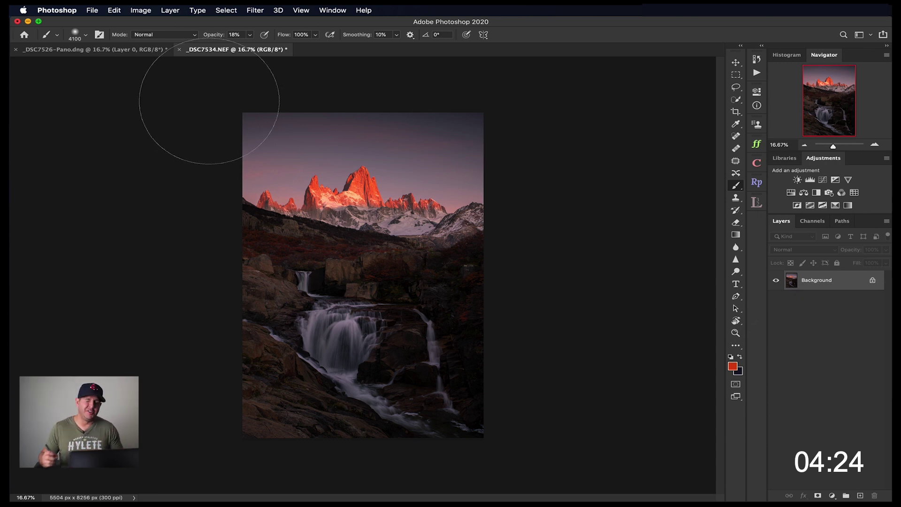
left_click(71, 50)
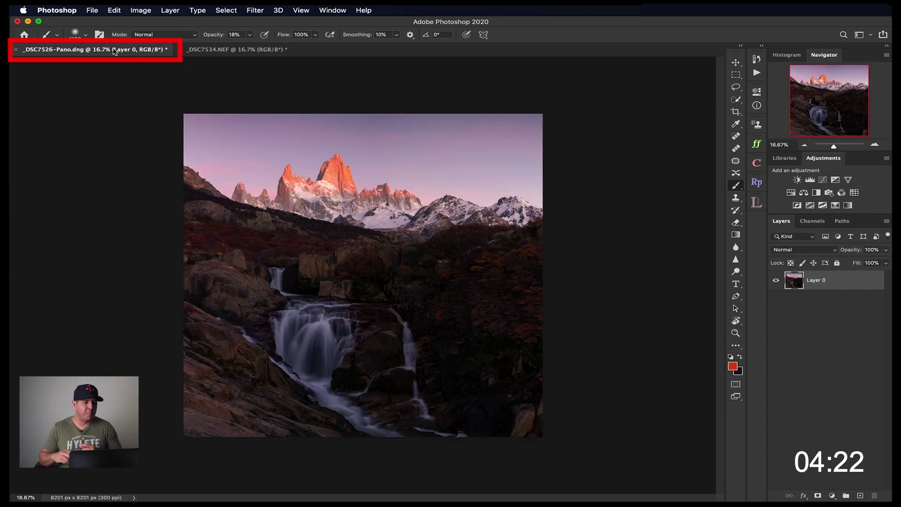
Add a blank layer above Layer 0 and switch its visibility off and on
left_click(860, 496)
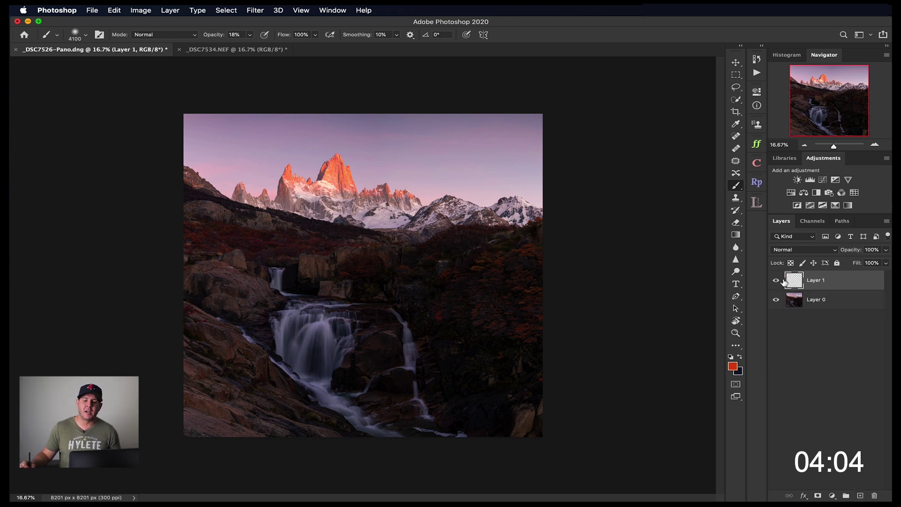
left_click(775, 281)
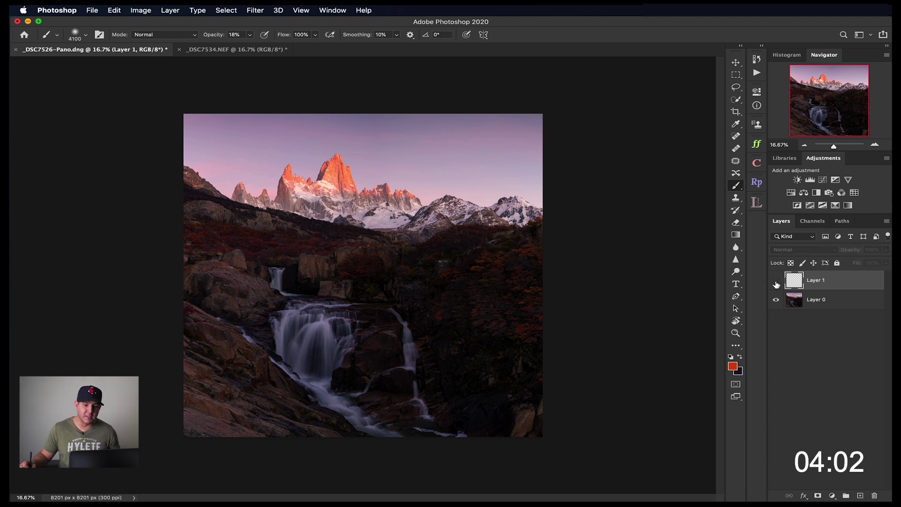
left_click(776, 281)
left_click(775, 281)
left_click(776, 281)
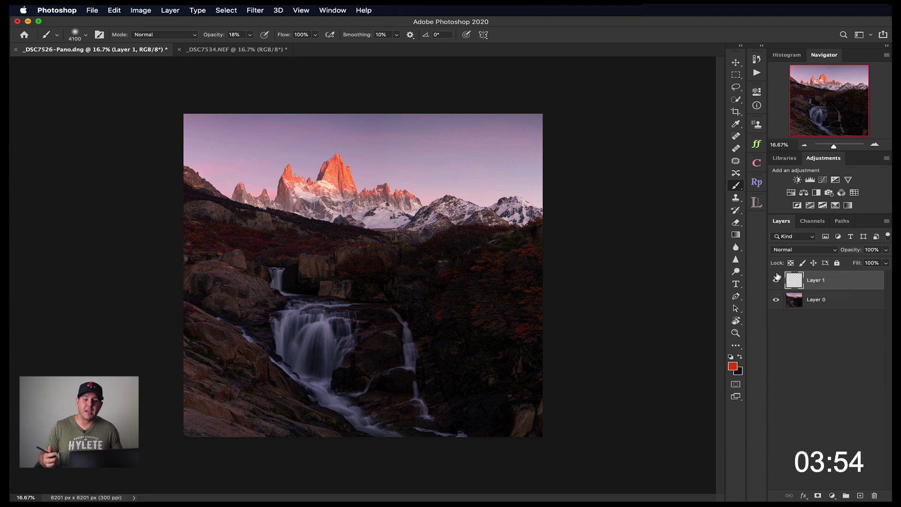
Choose a light salmon foreground color for the brush and set Layer 1's blend mode to Soft Light
left_click(732, 366)
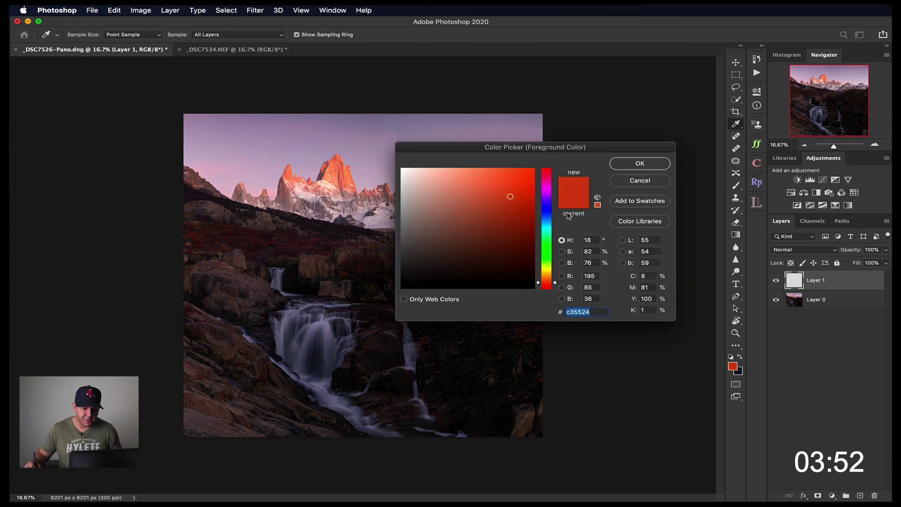
key("Return")
key("b")
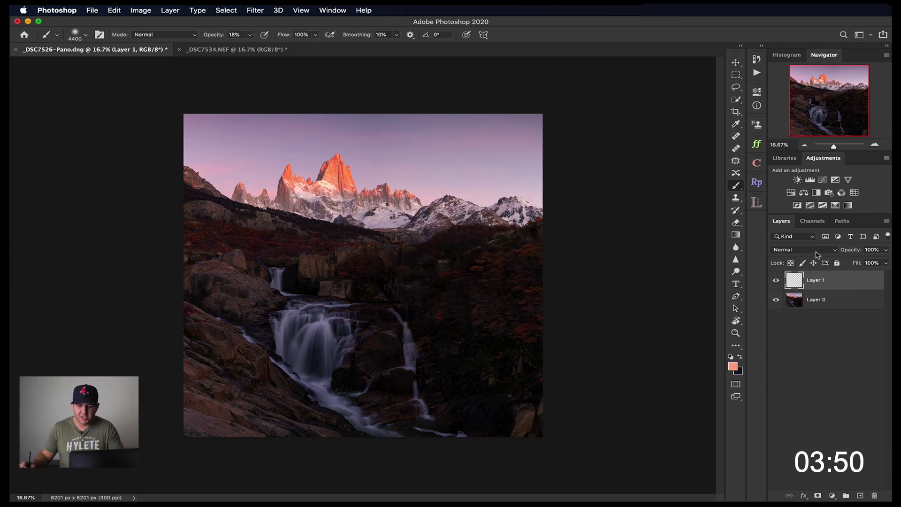
left_click(815, 252)
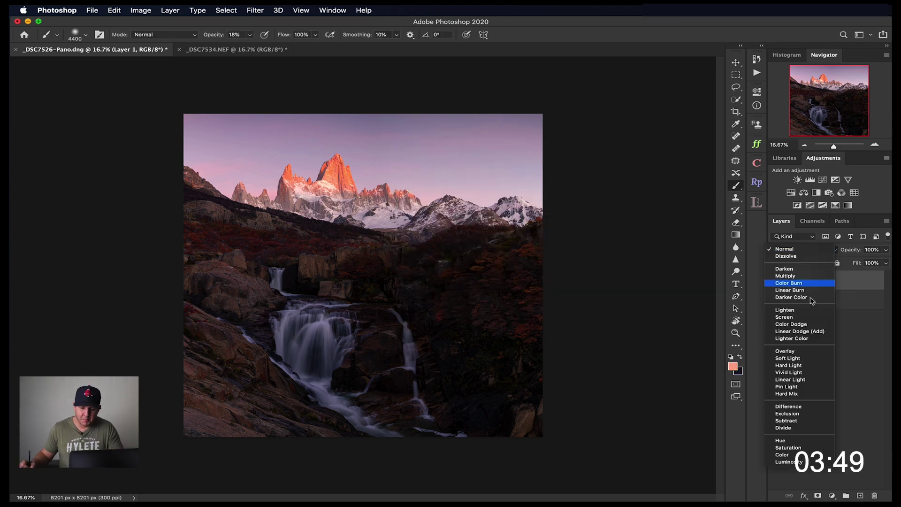
left_click(799, 359)
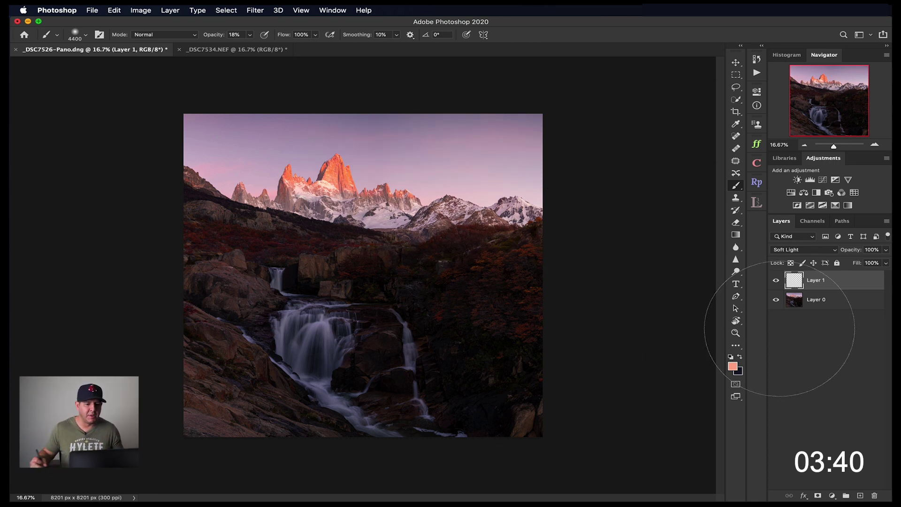
Compare the image with and without the glow painted on Layer 1, and delete that layer
left_click(775, 282)
left_click(776, 281)
left_click(776, 281)
left_click(776, 282)
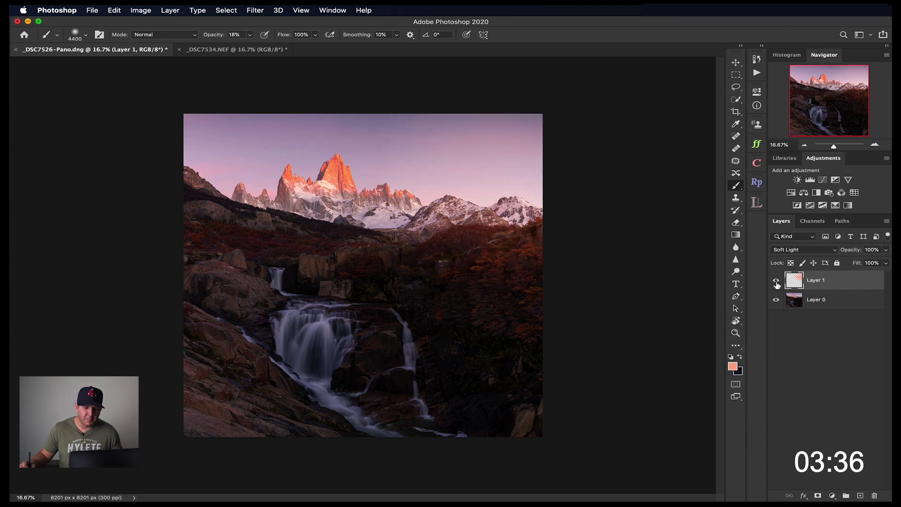
left_click(776, 282)
left_click(776, 281)
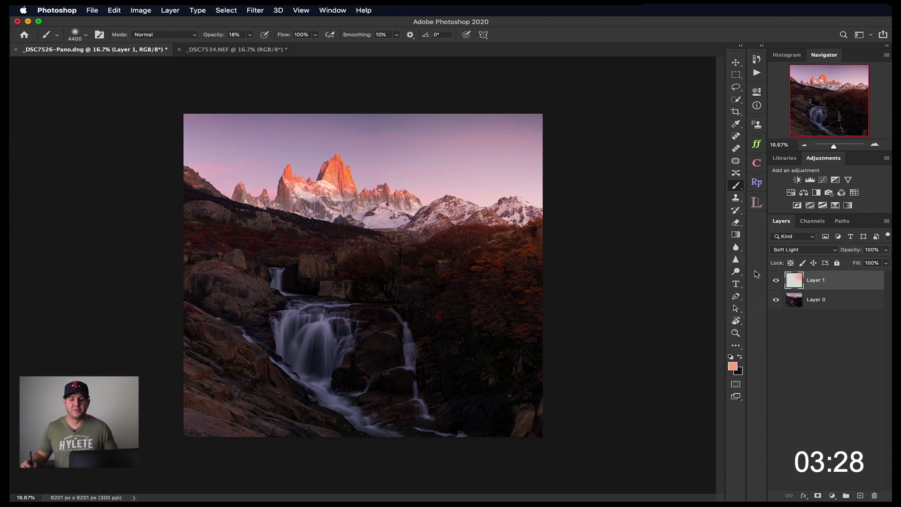
left_click(874, 495)
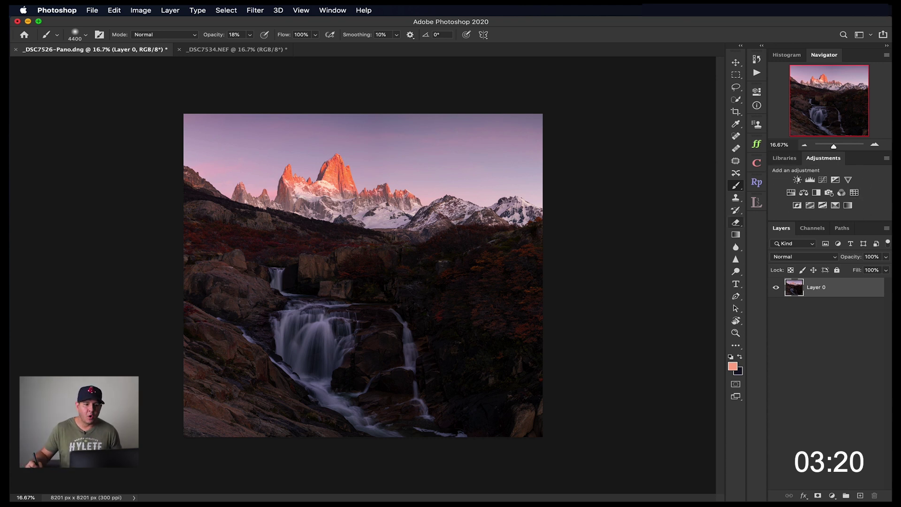
left_click(133, 10)
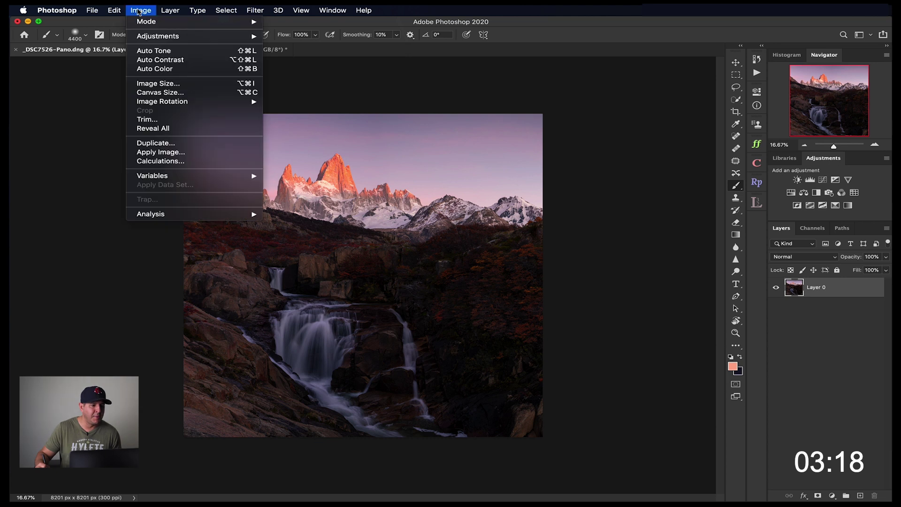
mouse_move(226, 36)
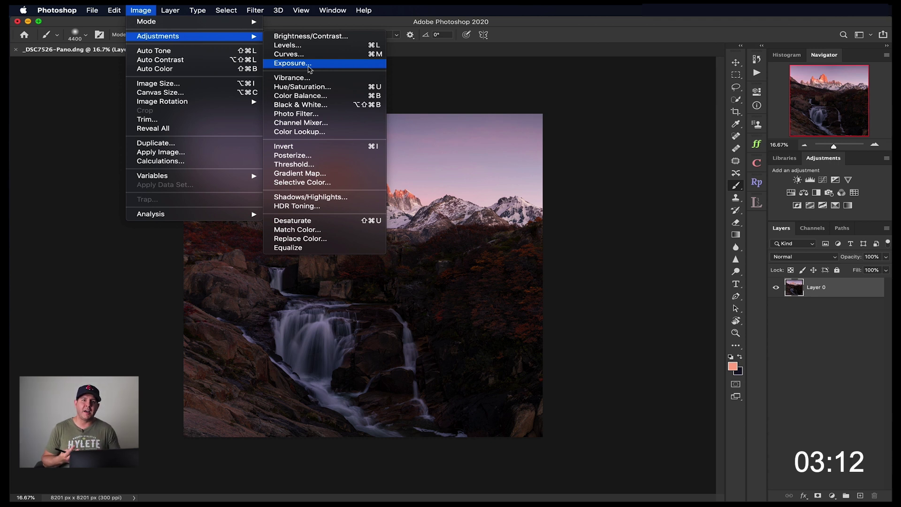
key("Escape")
key("Escape")
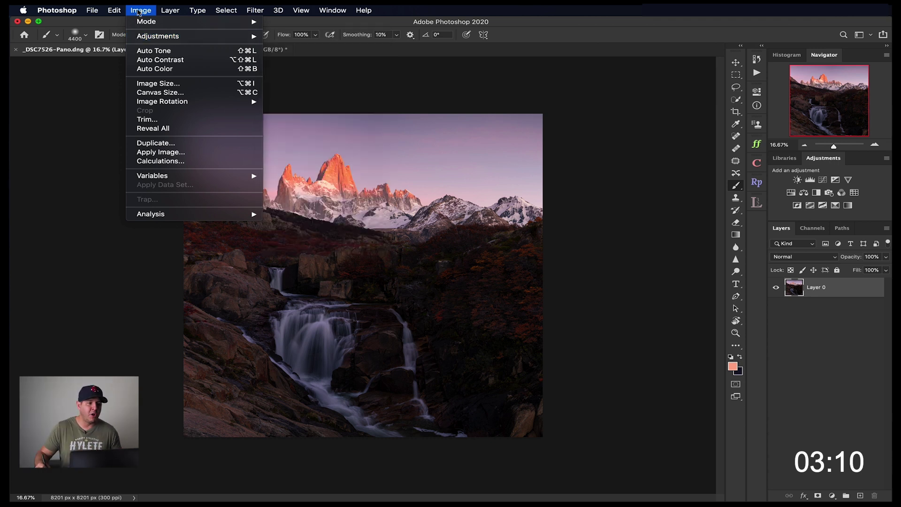
left_click(832, 495)
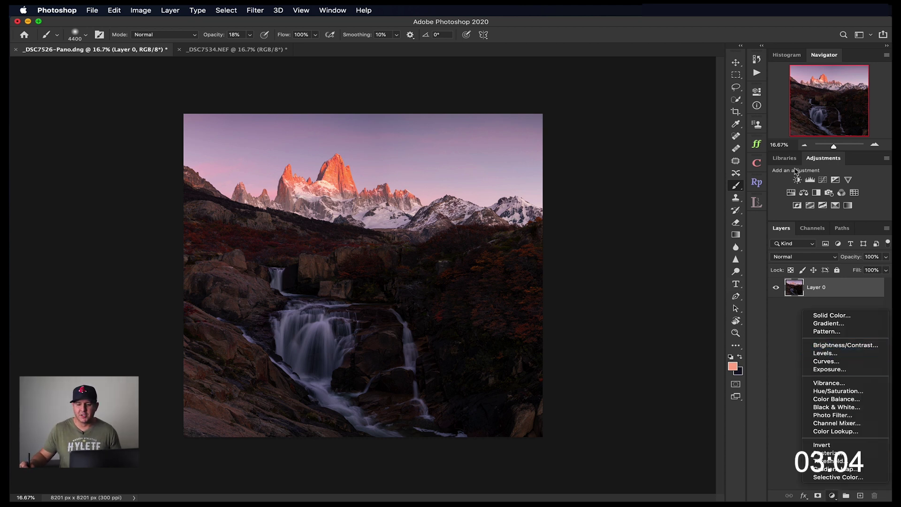
left_click(812, 202)
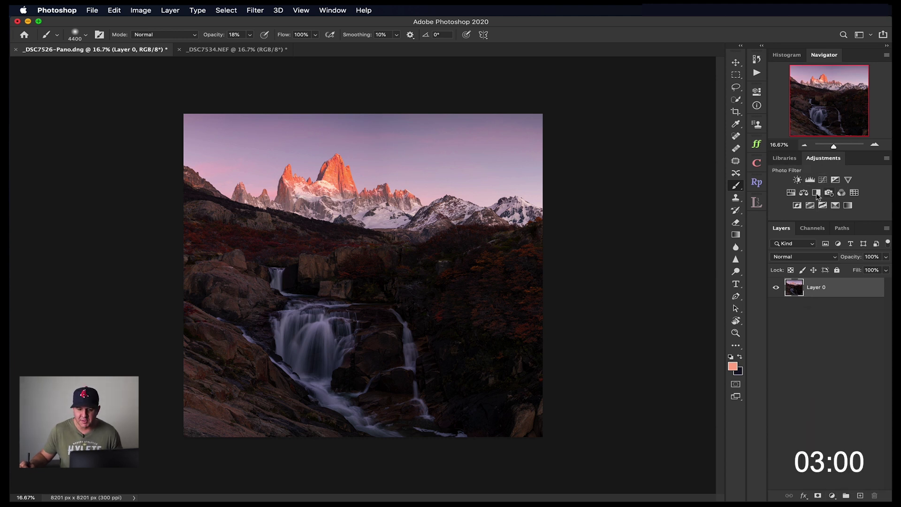
Add a Hue/Saturation adjustment layer above Layer 0 and set the saturation of the Reds to +59
left_click(791, 193)
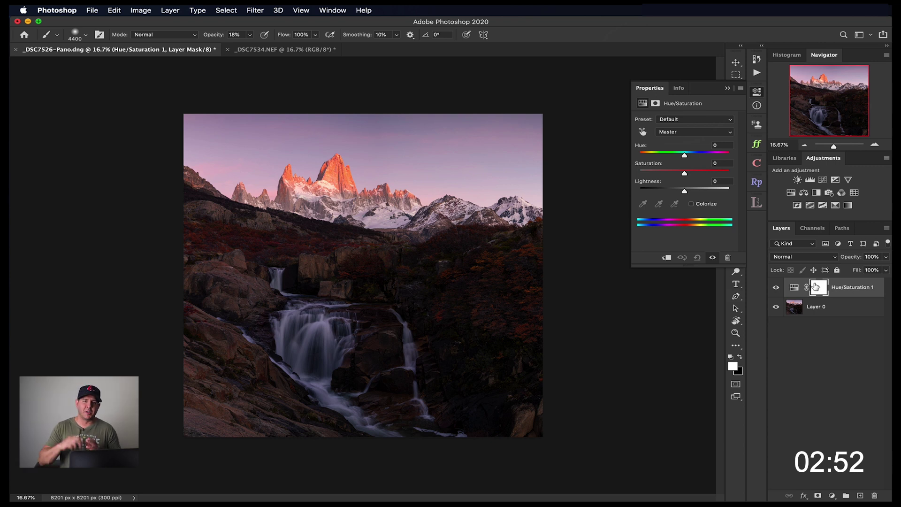
left_click(681, 134)
left_click(686, 139)
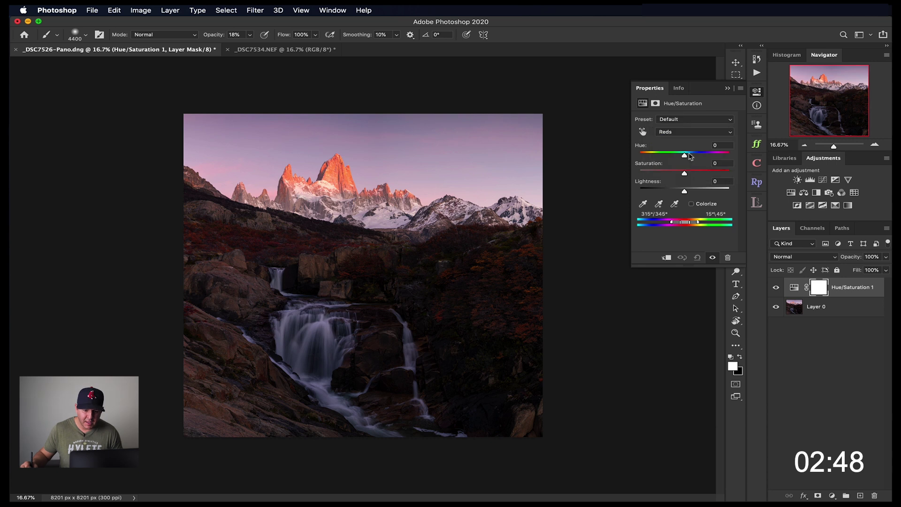
left_click_drag(695, 177, 710, 178)
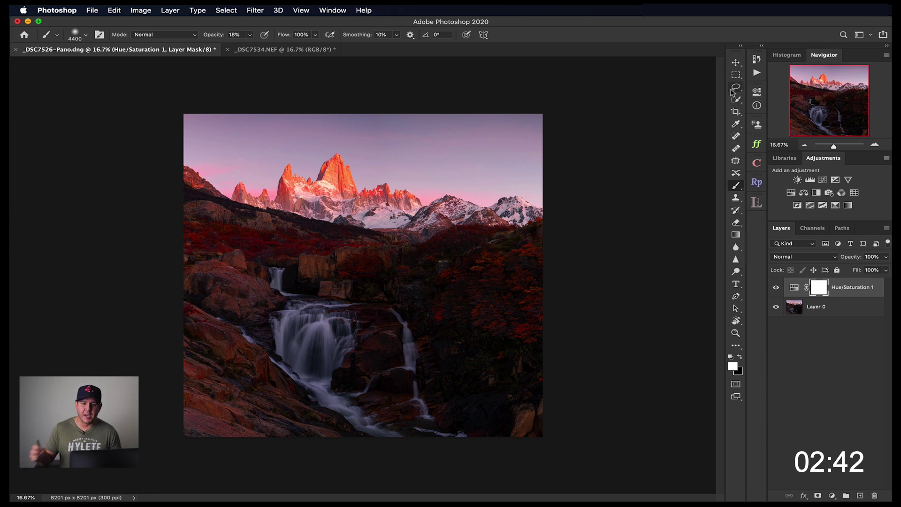
left_click(728, 88)
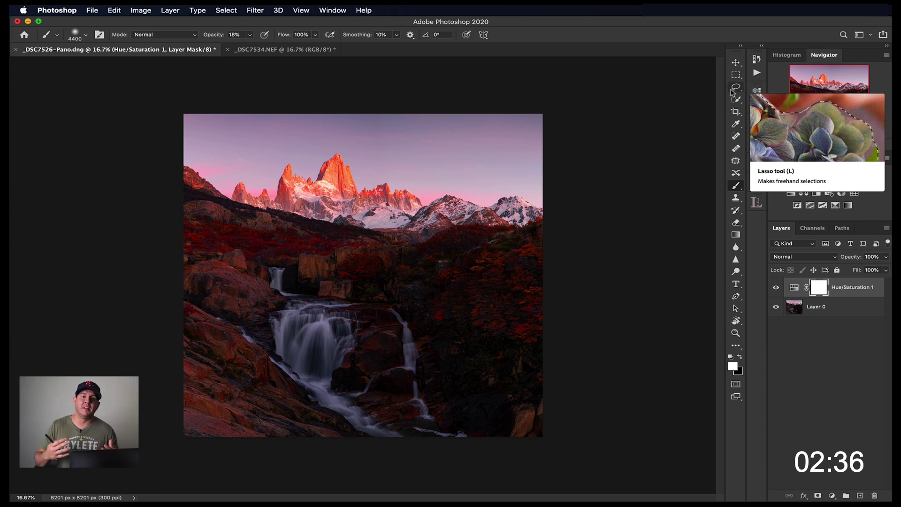
Lower the Hue/Saturation adjustment layer's opacity to 29%
left_click(884, 258)
left_click_drag(885, 267, 851, 270)
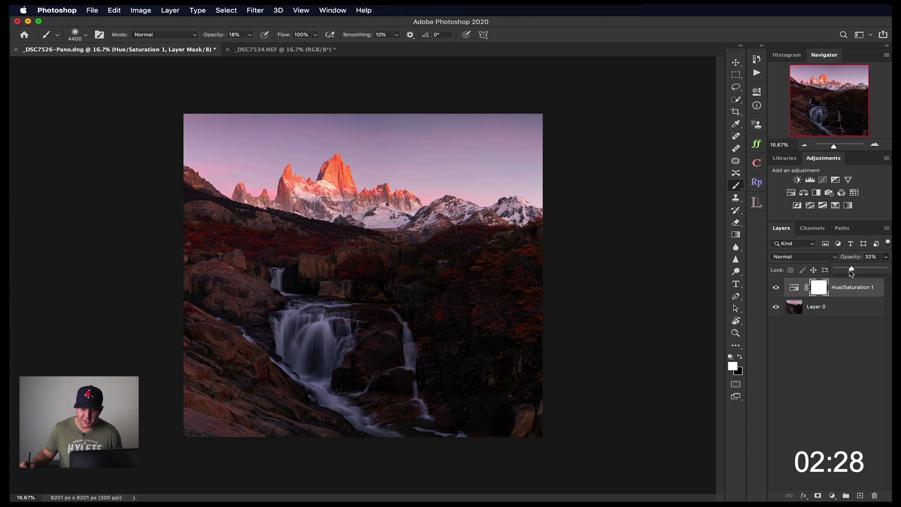
mouse_move(851, 272)
left_mouse_down()
mouse_move(886, 271)
mouse_move(854, 274)
left_mouse_up()
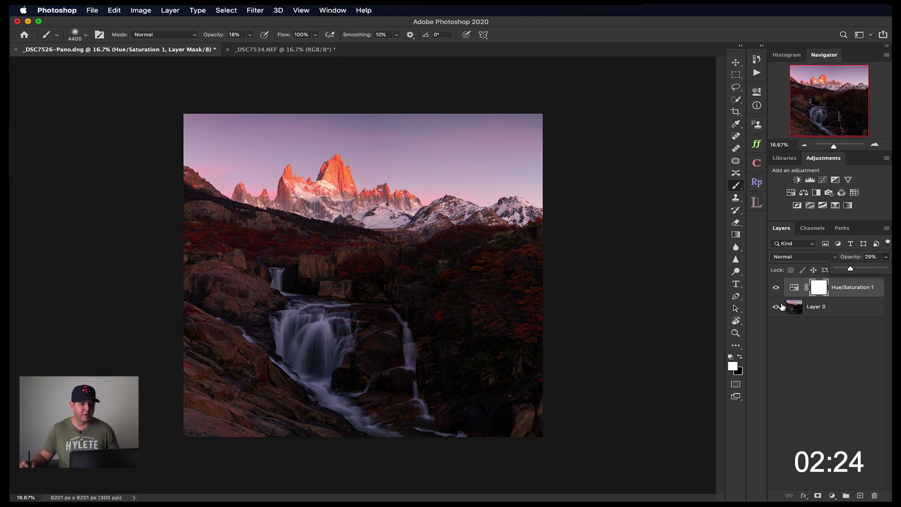
left_click(814, 301)
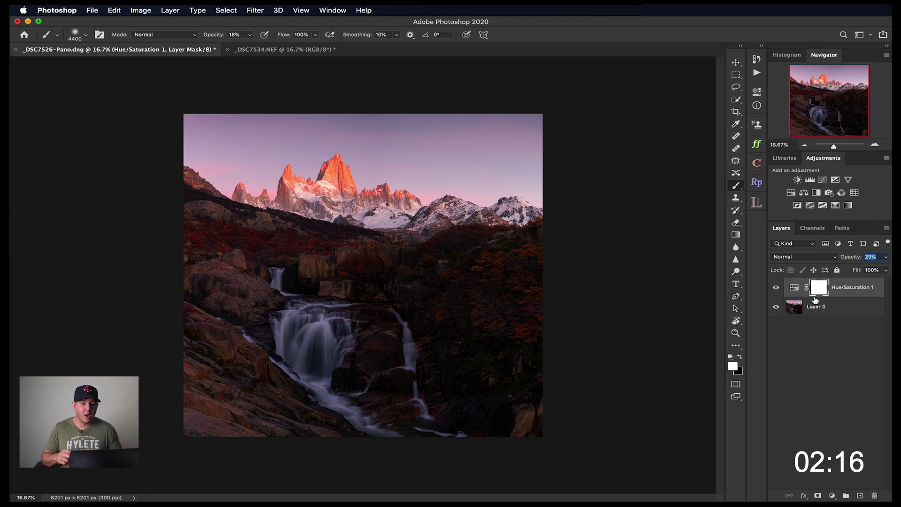
Add Brightness/Contrast, Levels and Curves adjustment layers above the Hue/Saturation layer
left_click(797, 179)
left_click(810, 180)
left_click(822, 180)
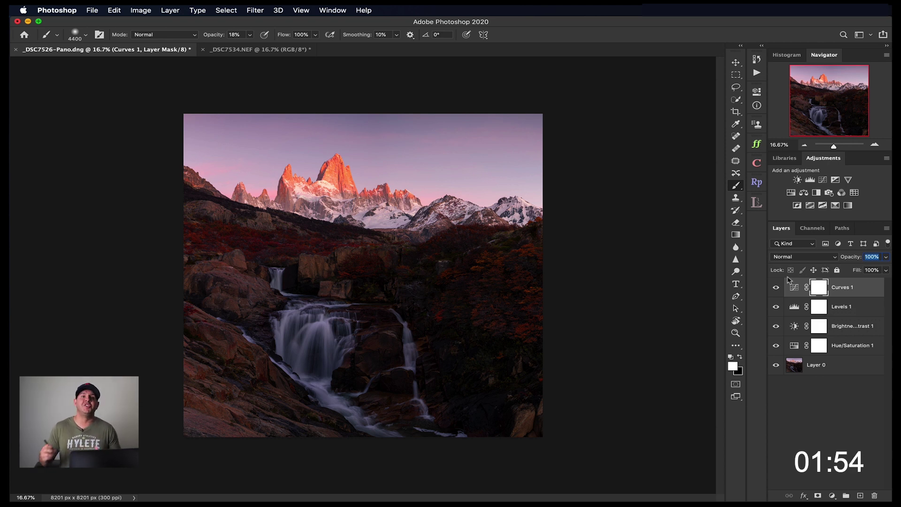
Compare the image with and without the Hue/Saturation layer and review its Reds settings
left_click(776, 347)
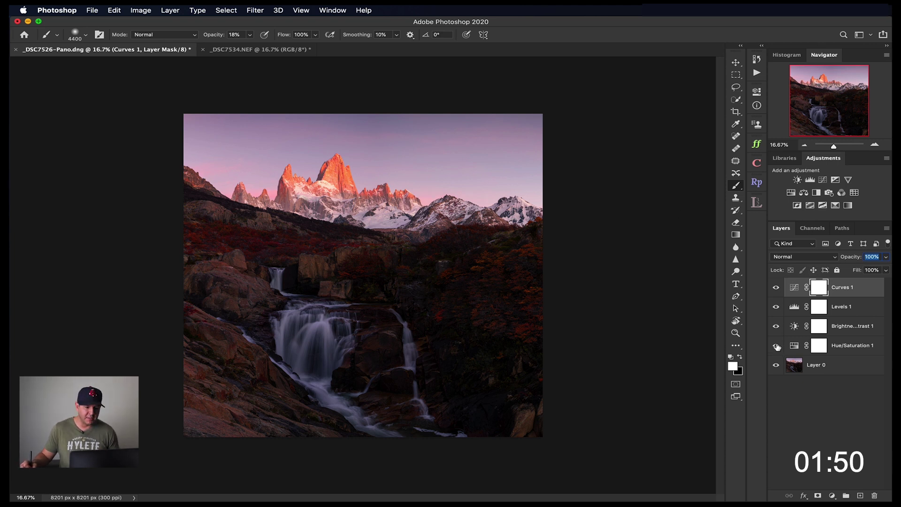
left_click(776, 346)
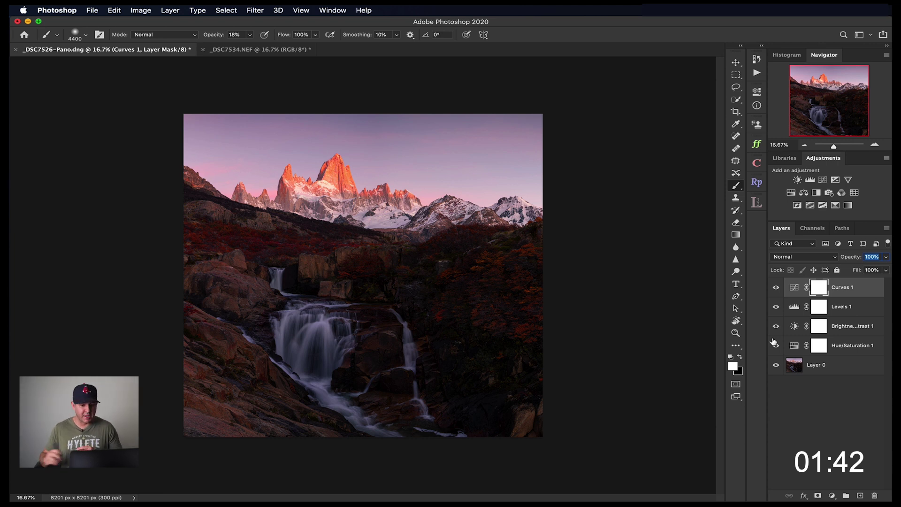
left_click(795, 347)
left_click(795, 349)
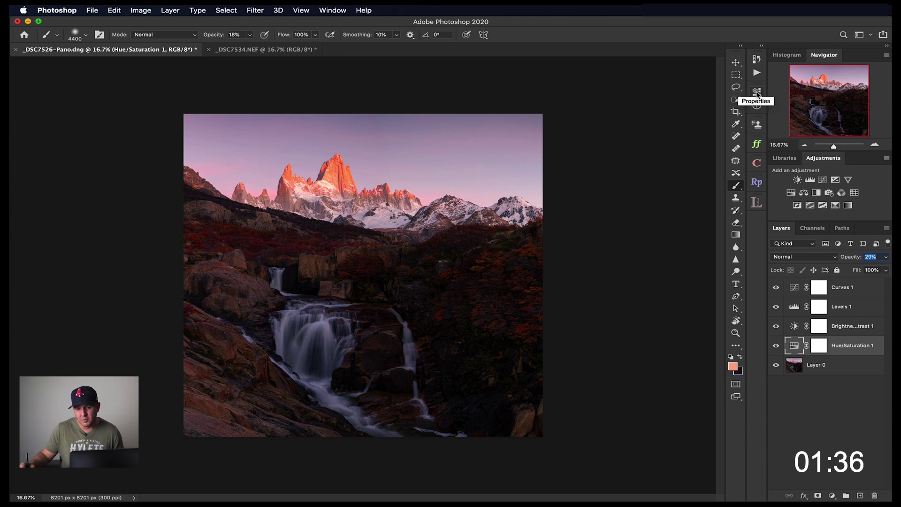
left_click(757, 93)
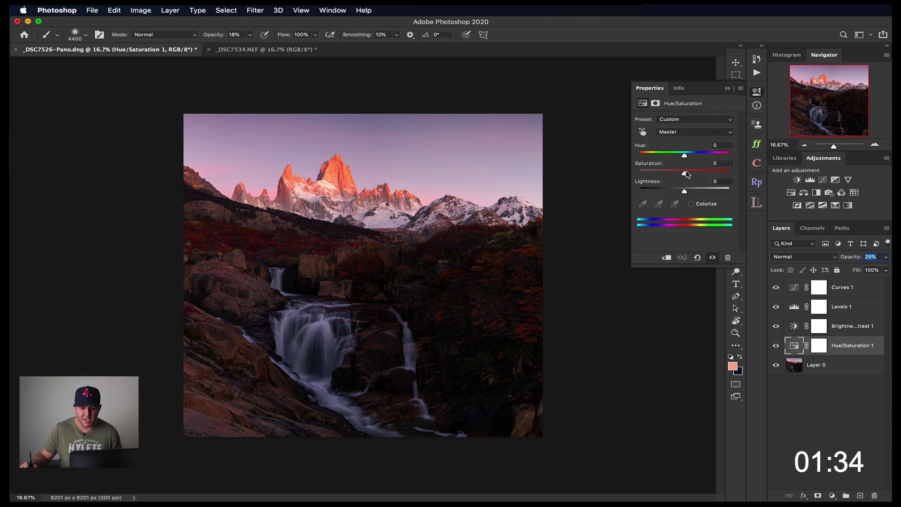
left_click(687, 132)
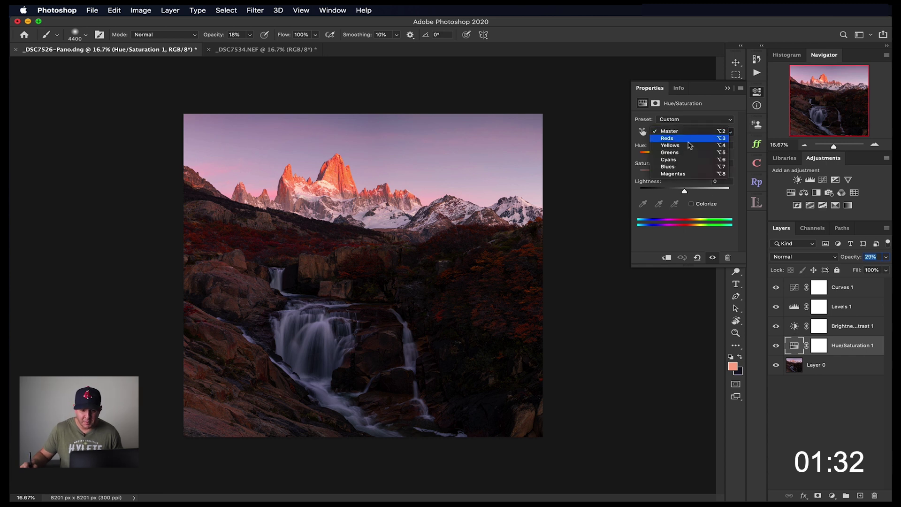
left_click(690, 140)
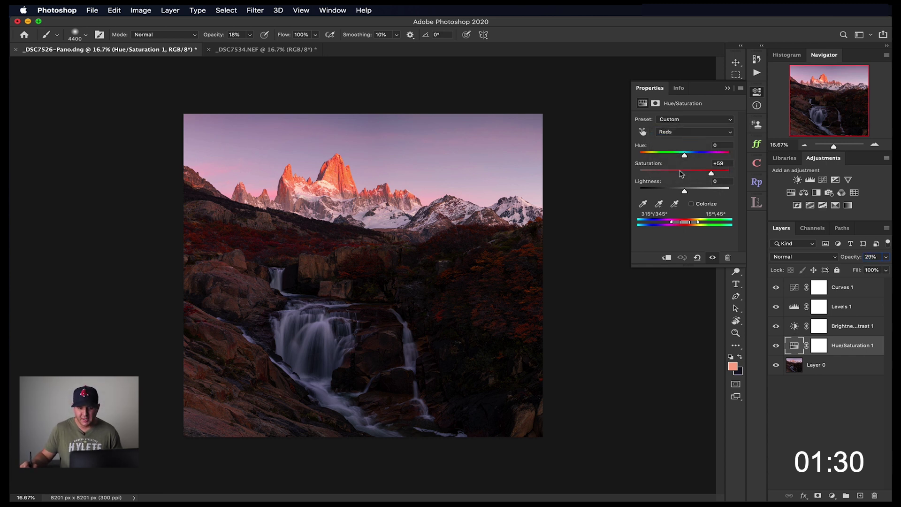
key("Escape")
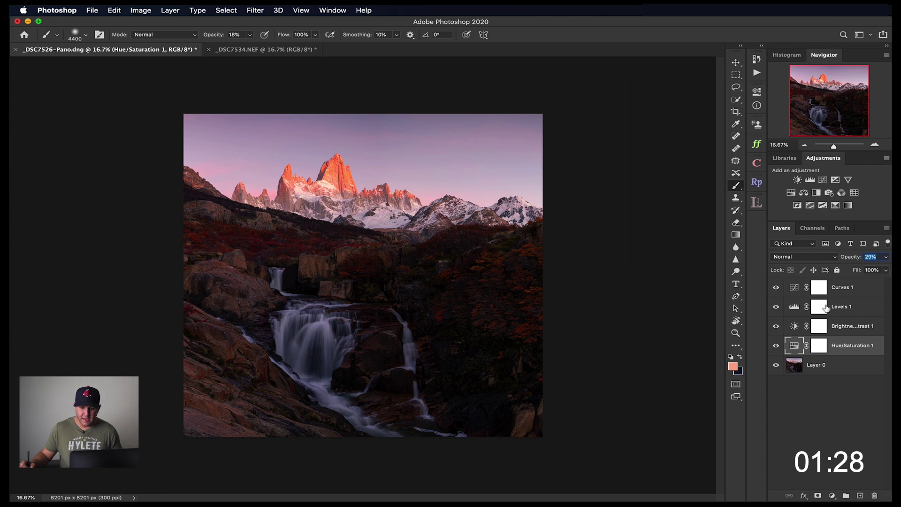
Set the brightness of the Brightness/Contrast adjustment layer to 12
left_click(794, 327)
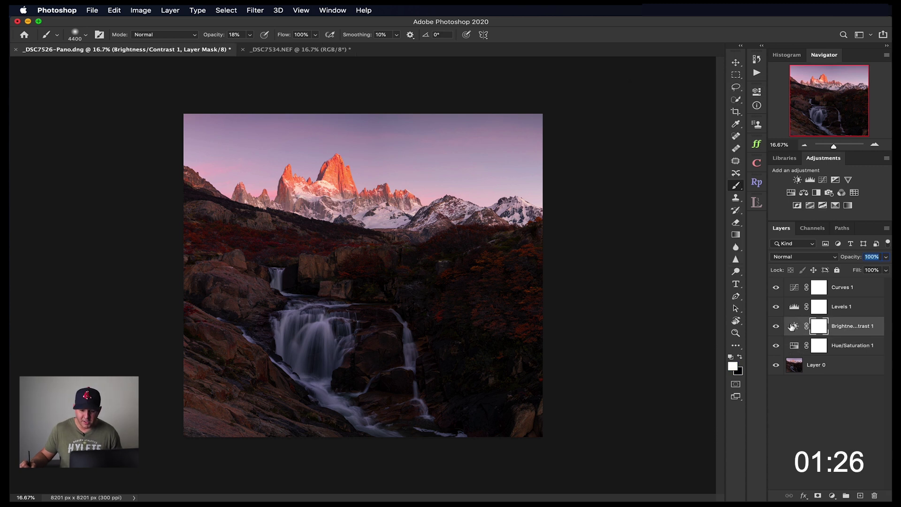
double_click(791, 327)
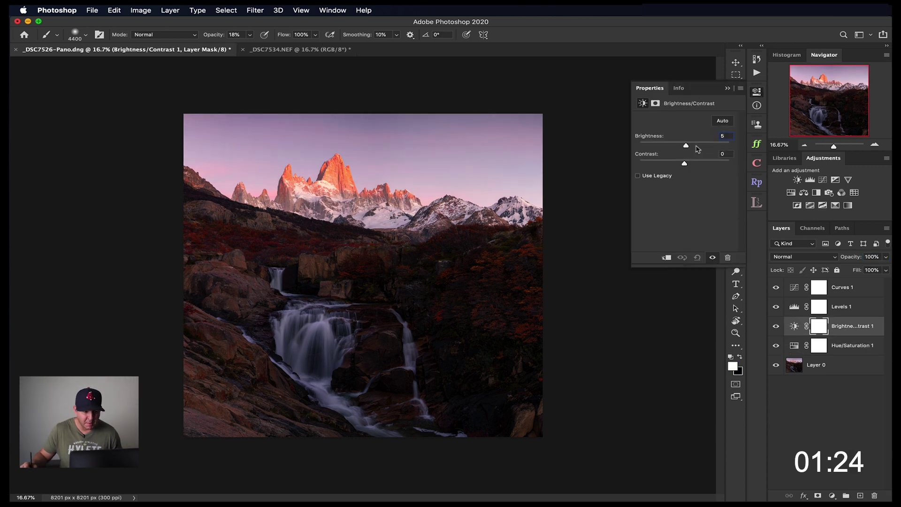
mouse_move(686, 146)
left_mouse_down()
mouse_move(693, 146)
mouse_move(675, 149)
mouse_move(687, 149)
left_mouse_up()
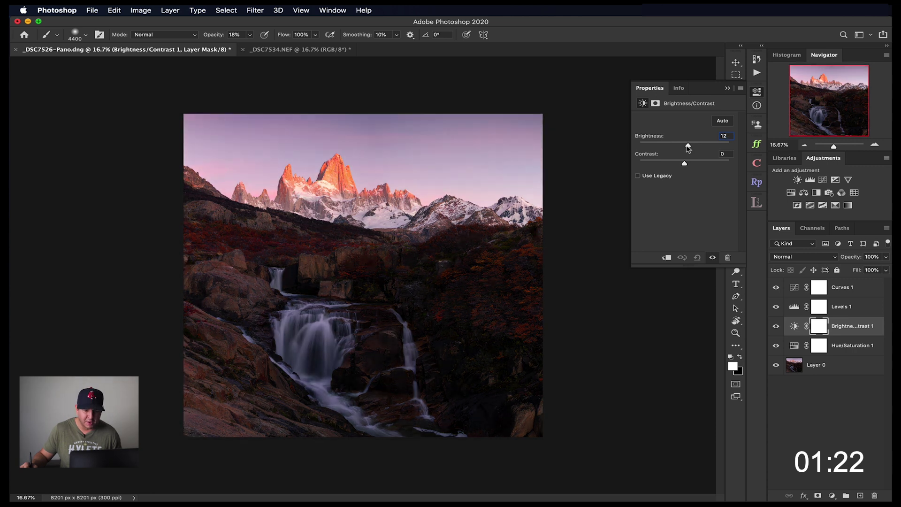
left_click(758, 304)
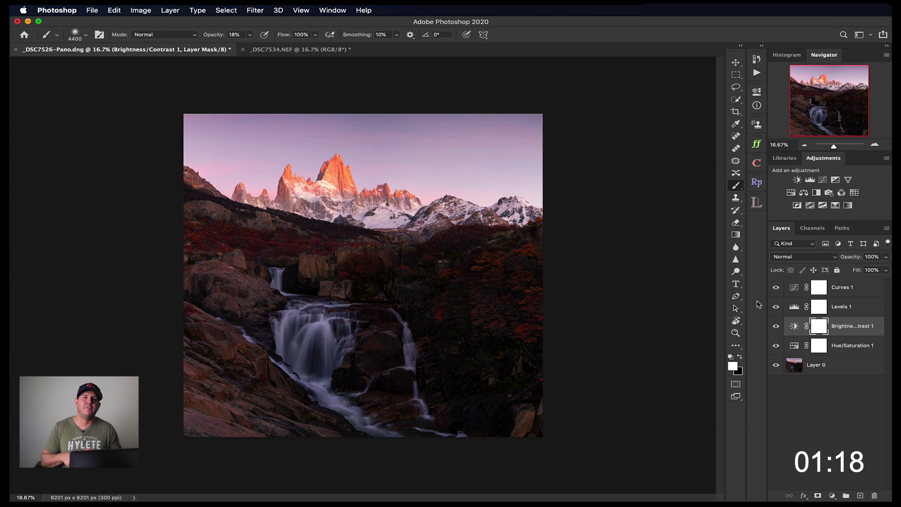
Merge the visible adjustment layers into Layer 0 and add a new empty layer above it
left_click(835, 364)
key("super+shift+e")
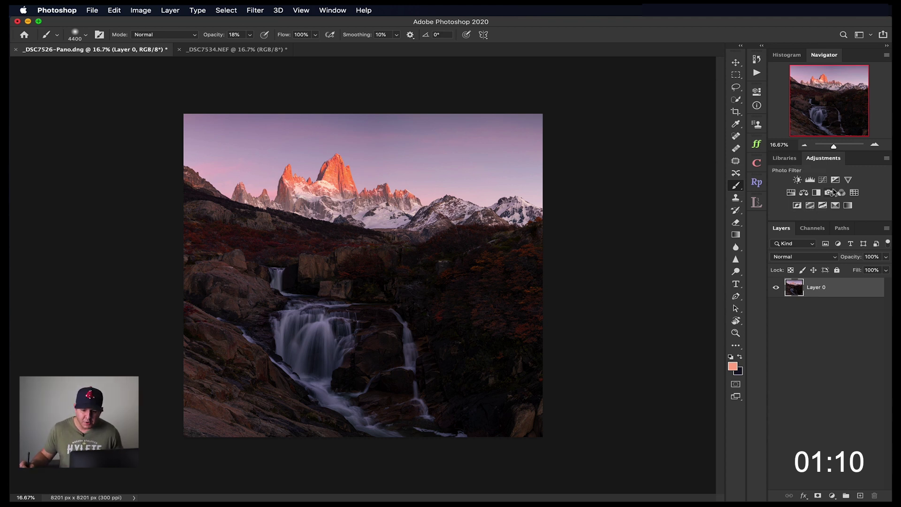
left_click(859, 495)
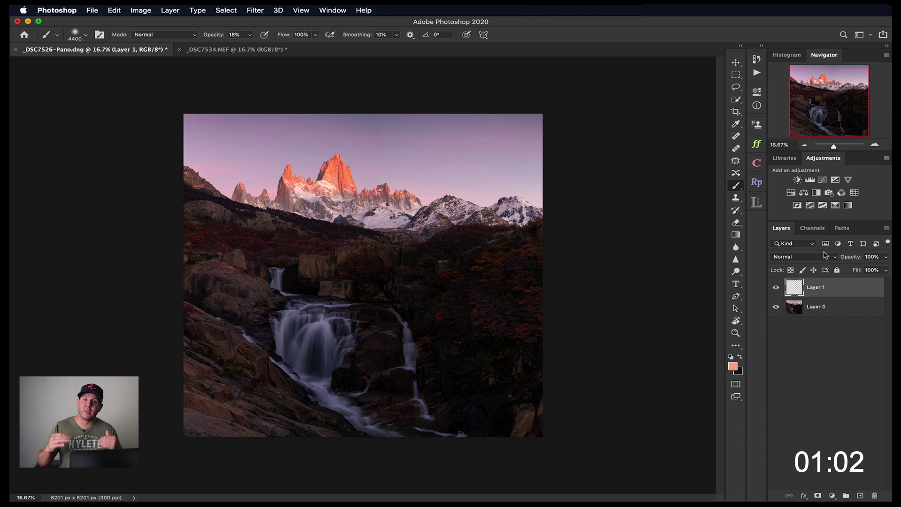
Try the Soft Light and Overlay blend modes on the new empty layer, returning it to Normal
left_click(800, 258)
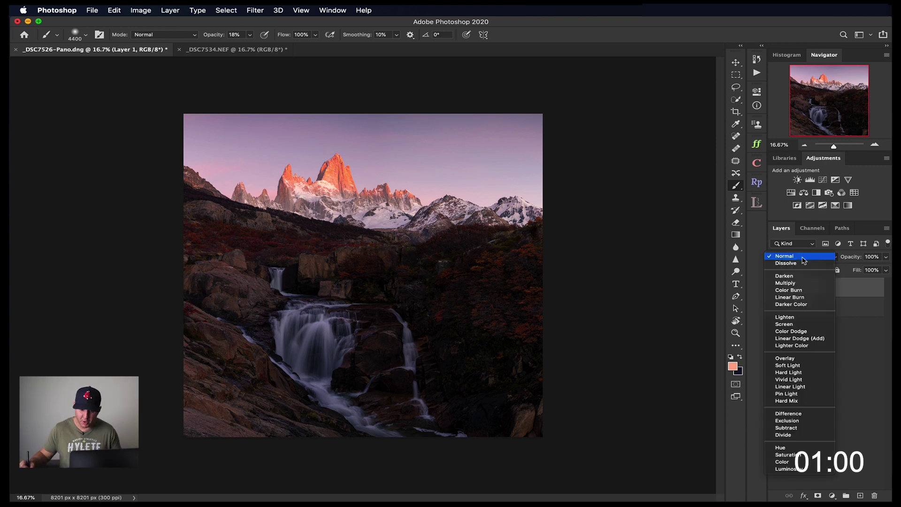
left_click(792, 366)
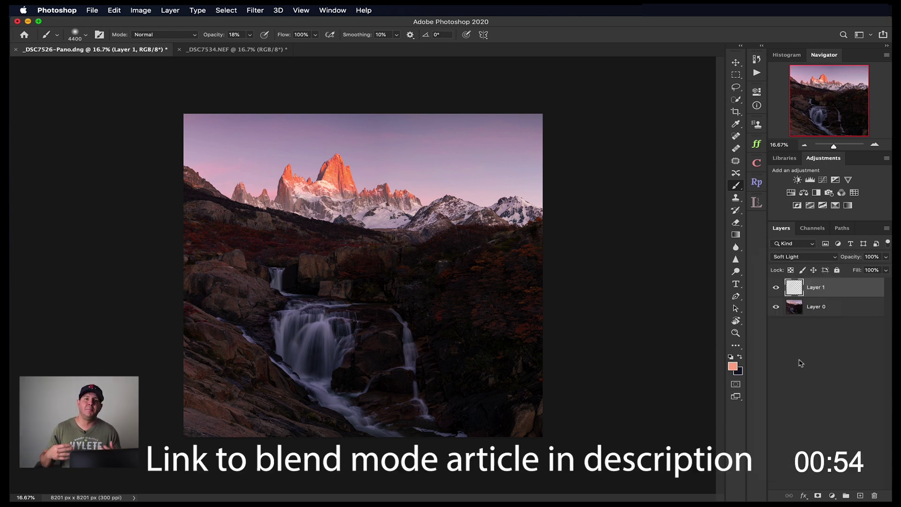
scroll(804, 263, "up", 1)
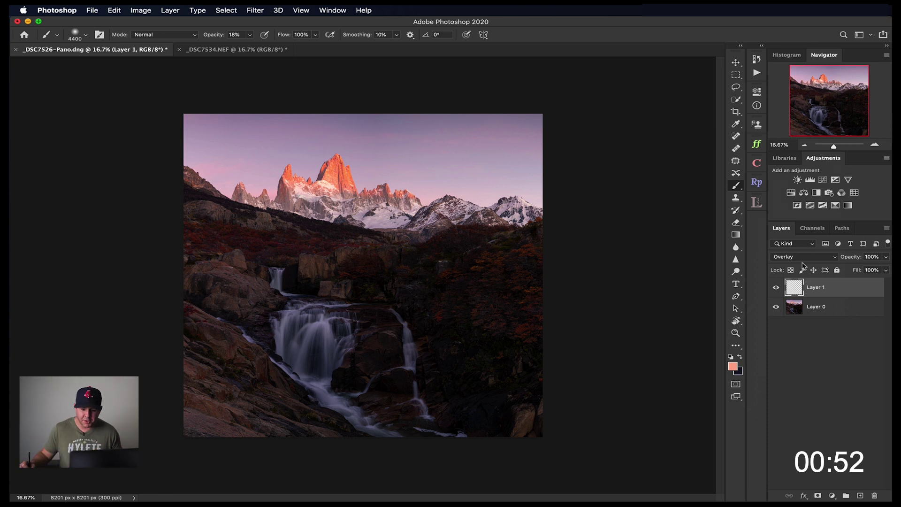
left_click(803, 258)
left_click(794, 160)
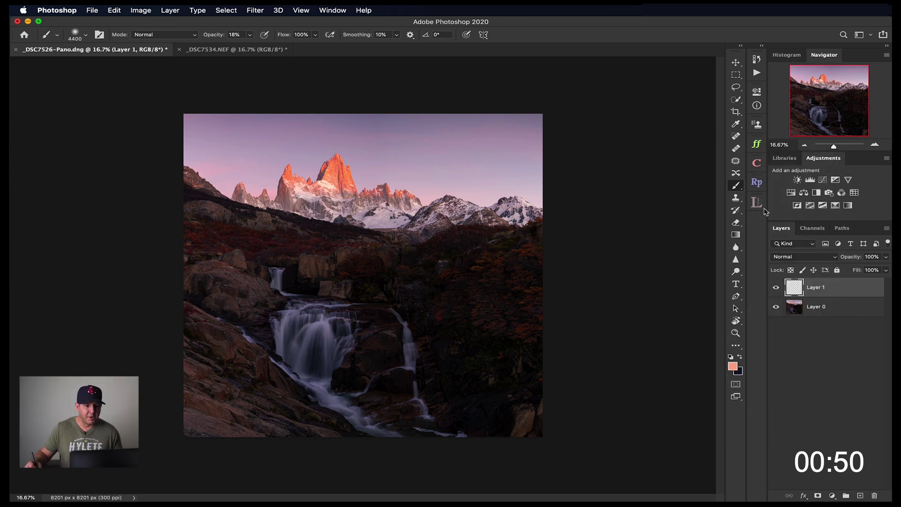
Enlarge the brush to 5000 and paint a soft salmon glow over the photo's upper-right sky and hillside on Layer 1
key("bracketright")
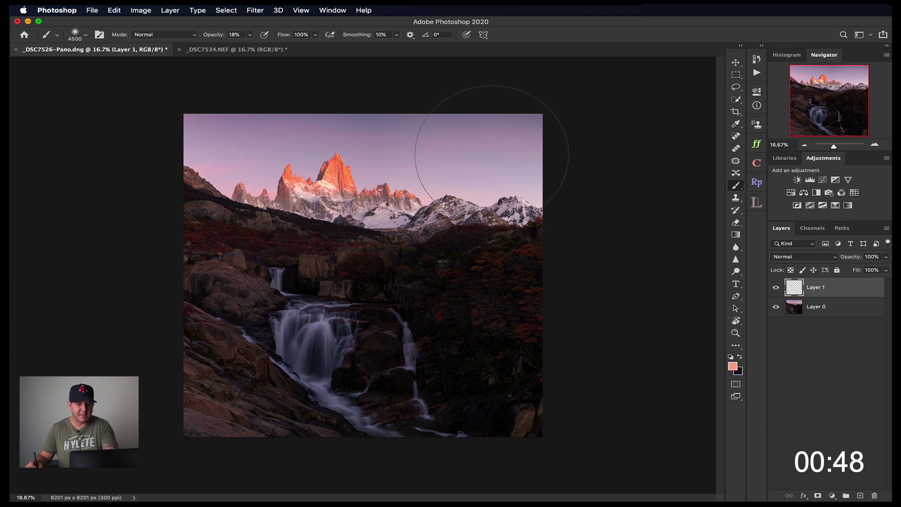
key("bracketright")
key("bracketright")
key("bracketright")
key("bracketright")
key("bracketright")
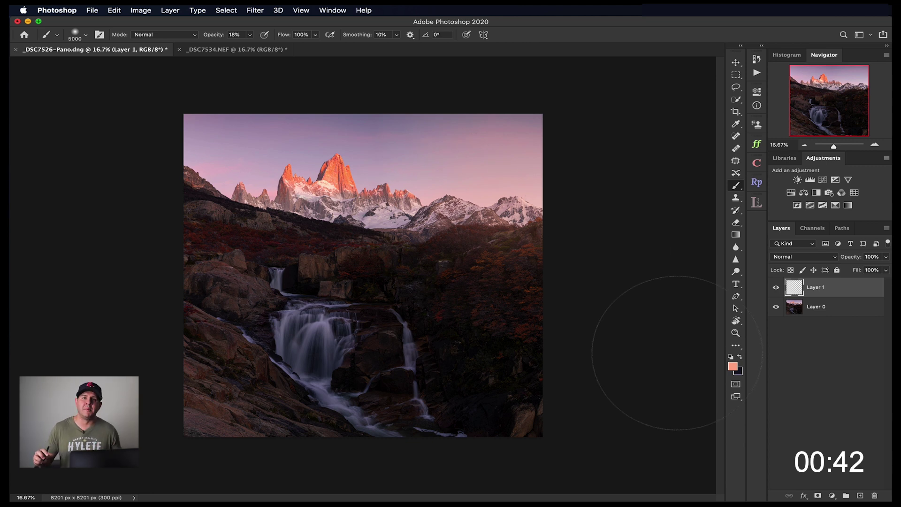
left_click_drag(676, 353, 722, 270)
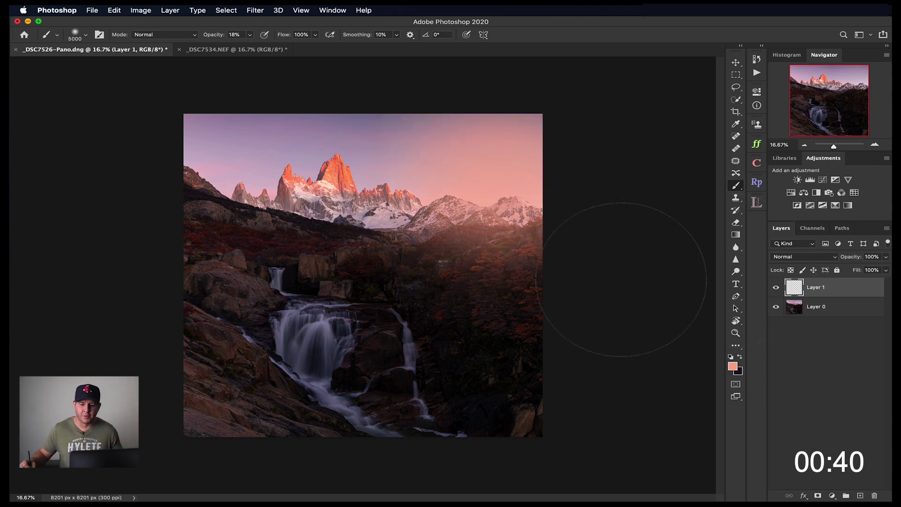
Set Layer 1's blend mode to Soft Light and compare the image with and without the painted glow
left_click(803, 256)
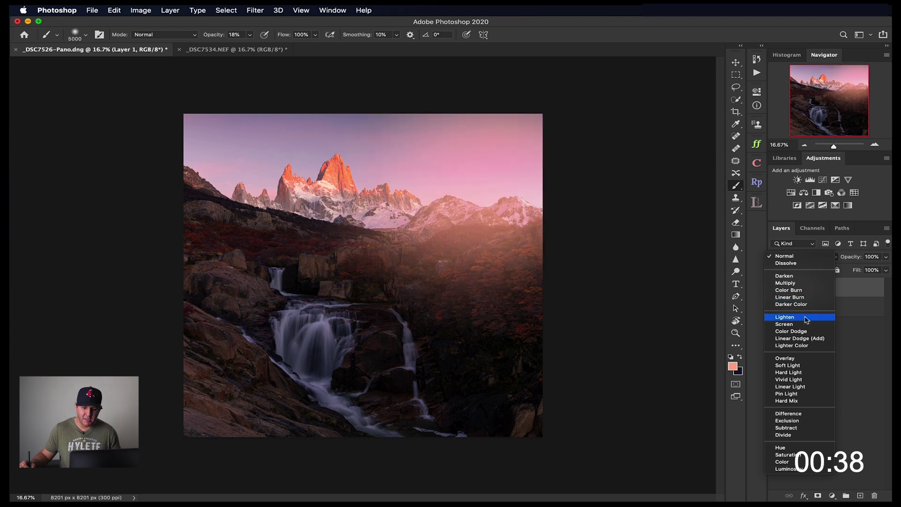
left_click(807, 367)
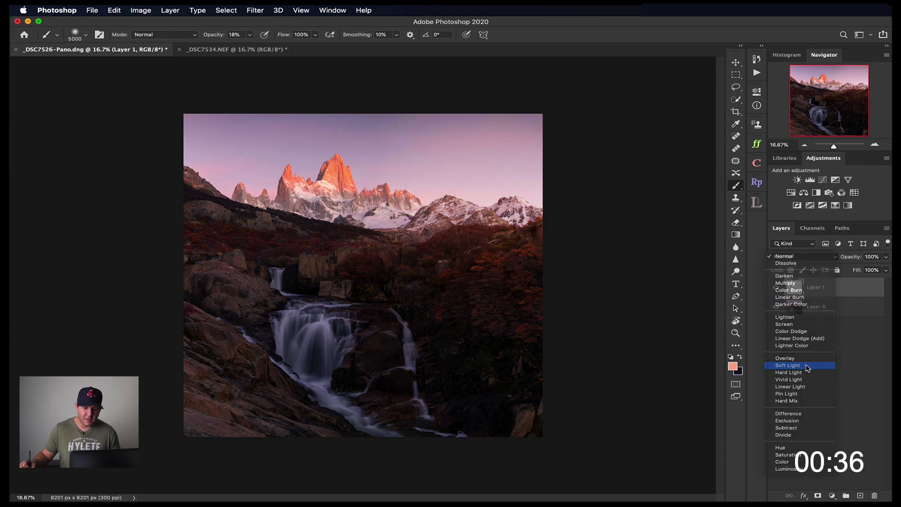
left_click(776, 288)
left_click(776, 288)
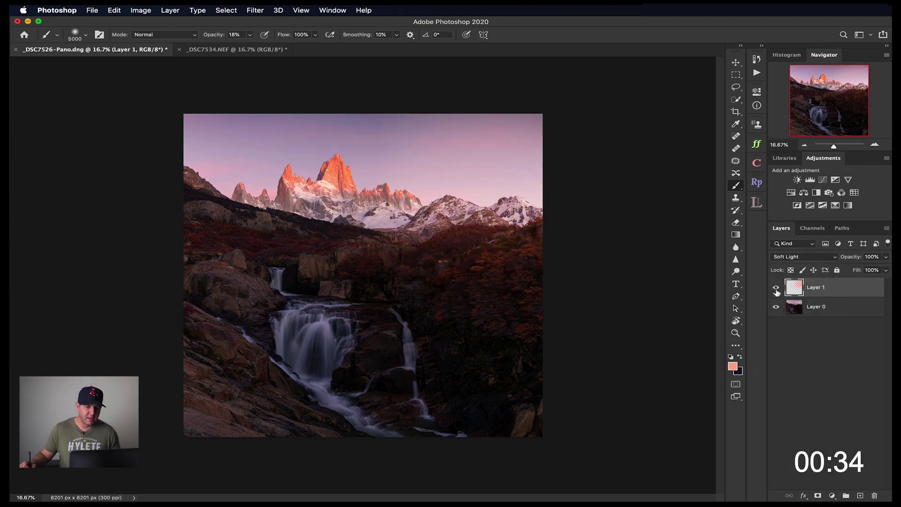
left_click(775, 288)
left_click(776, 287)
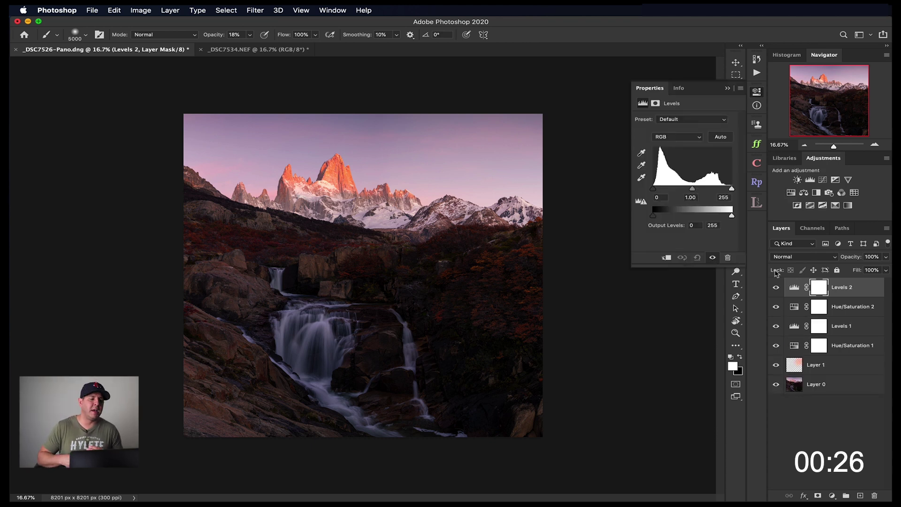
Stamp all visible layers into a new merged layer above the Levels 2 adjustment layer
left_click(604, 191)
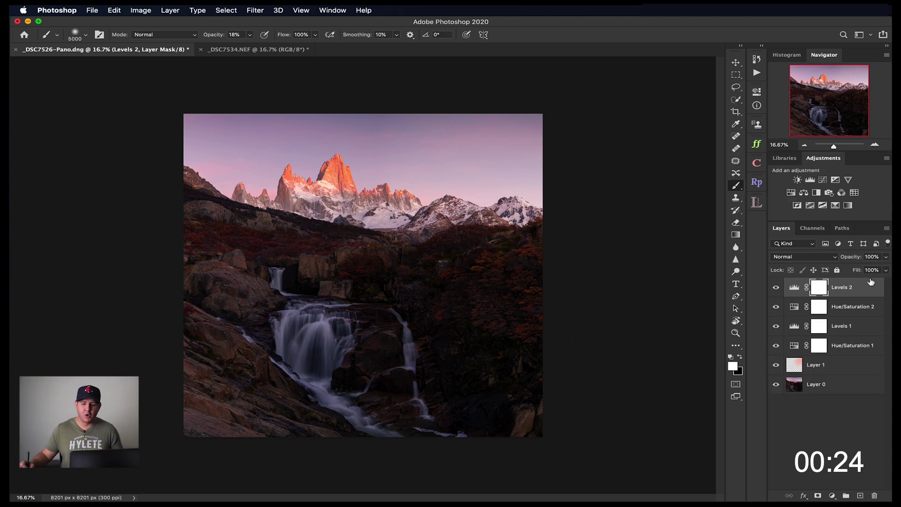
left_click(257, 11)
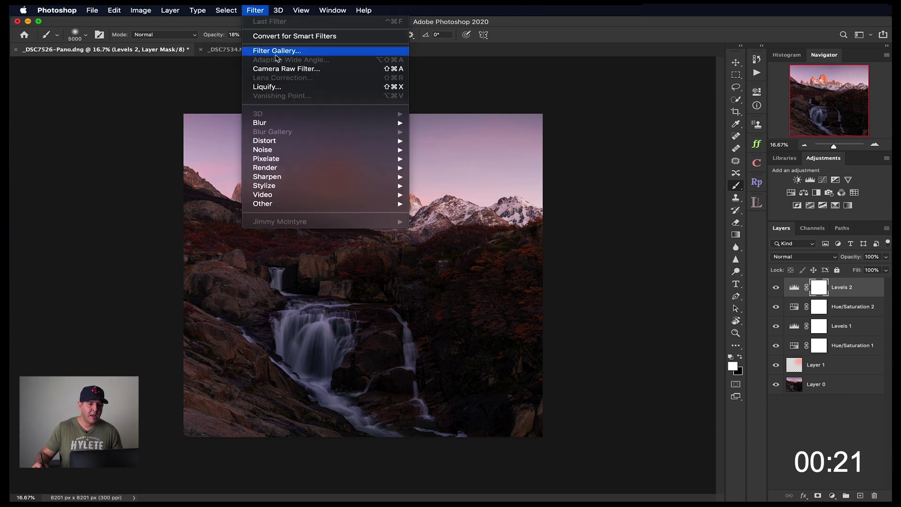
left_click(261, 10)
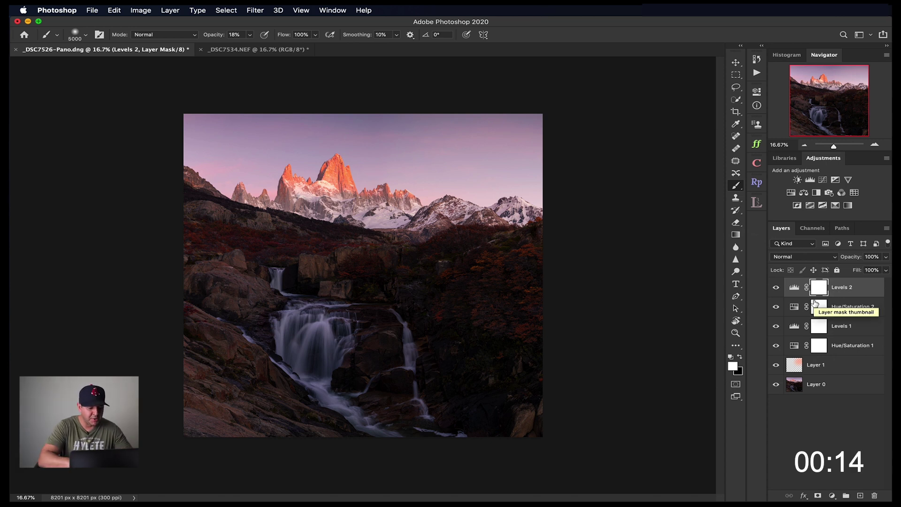
key("super+alt+shift+e")
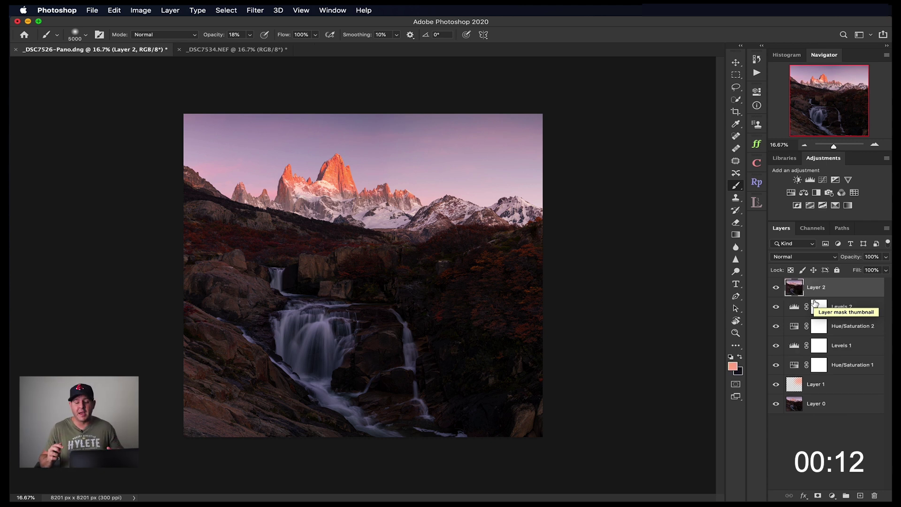